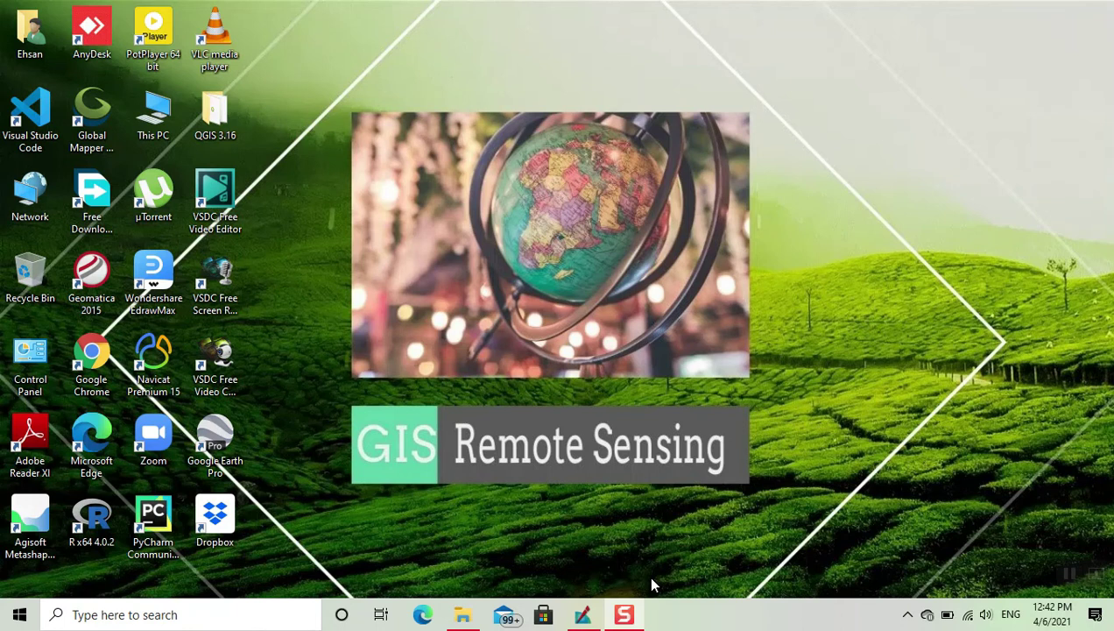
Restore the ERDAS IMAGINE 2014 window from the taskbar.
left_click(585, 614)
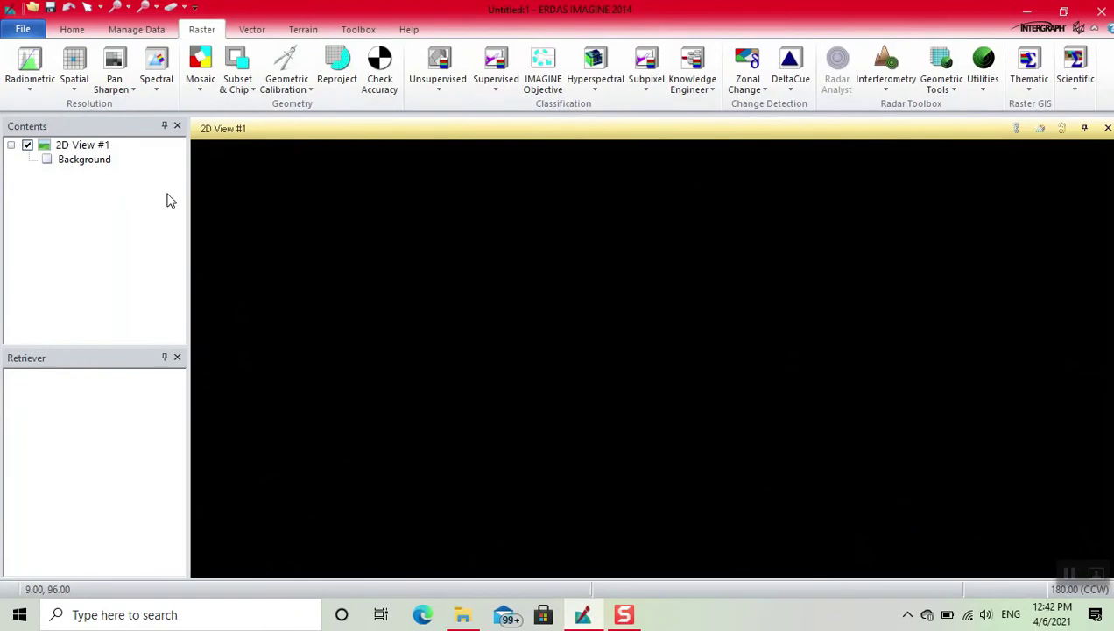
Open the recent landsat 8 image in 2D View #1.
left_click(26, 31)
mouse_move(96, 68)
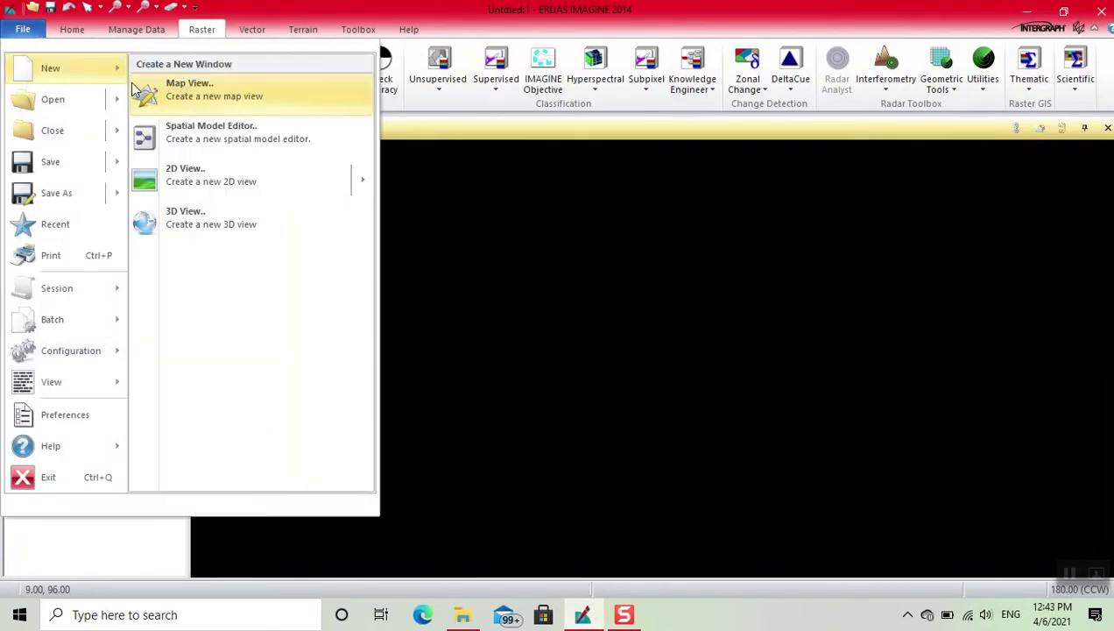
left_click(26, 30)
left_click(26, 30)
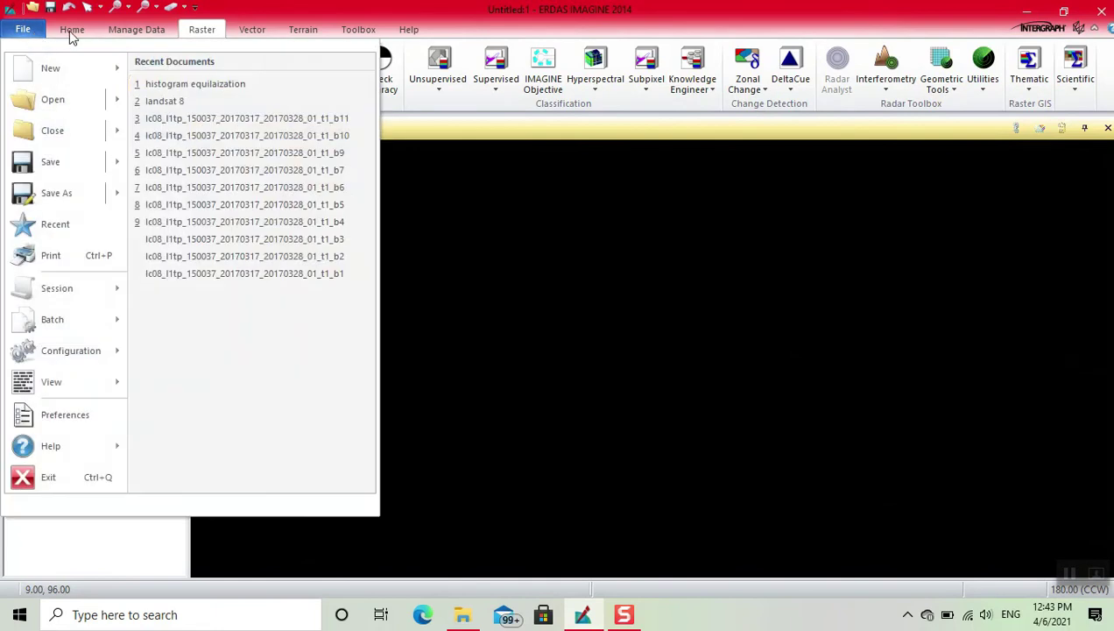
left_click(160, 101)
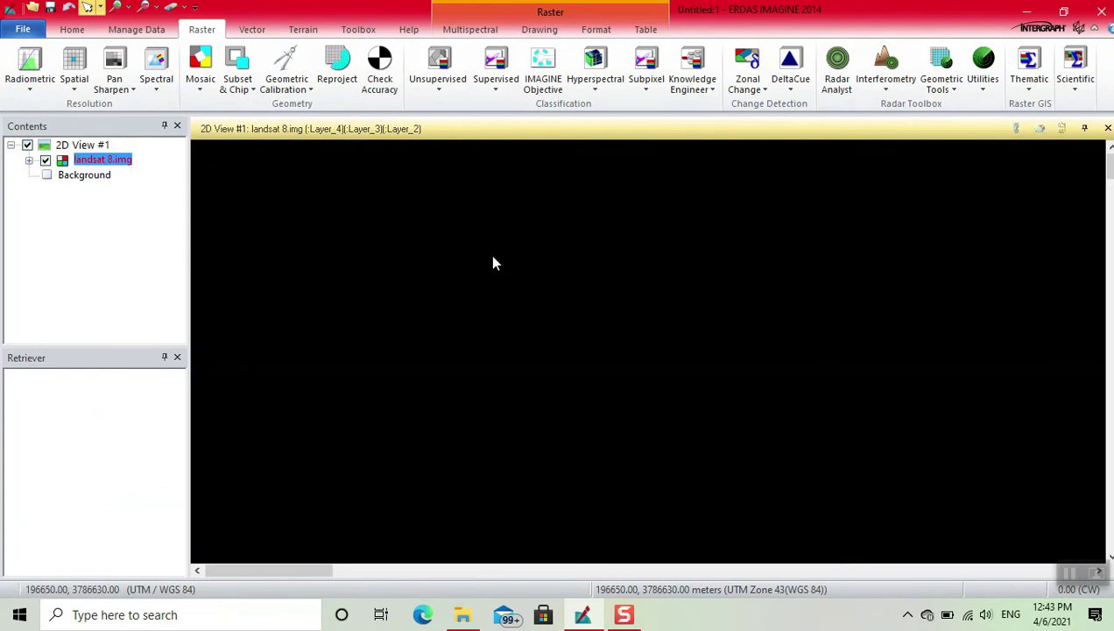
Fit the landsat 8 image to the frame and apply a Discrete DRA stretch.
left_click(72, 29)
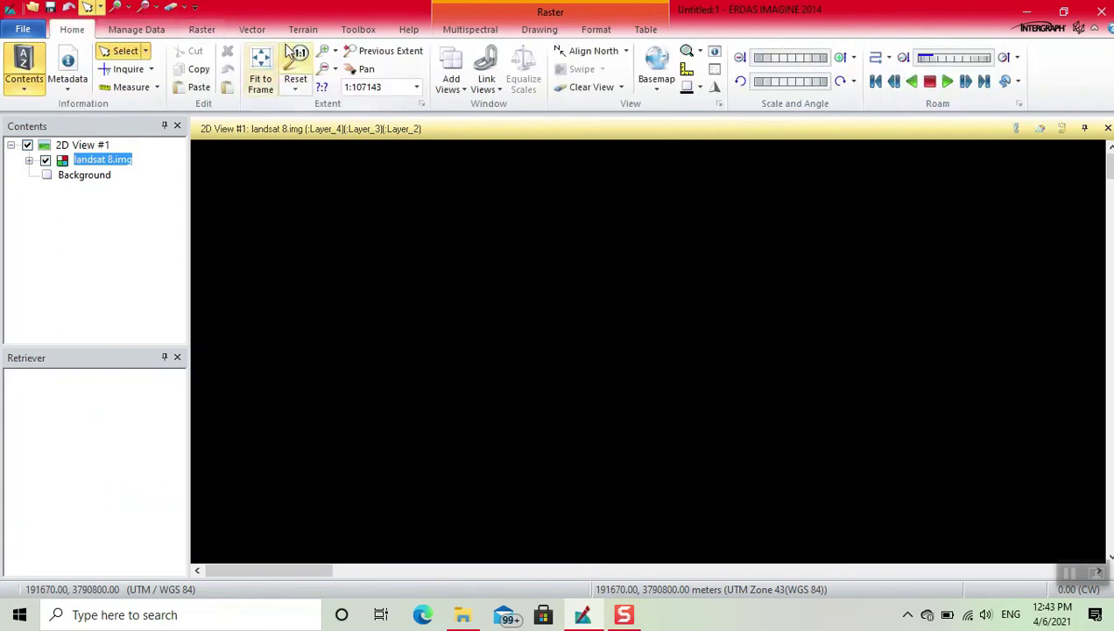
left_click(264, 70)
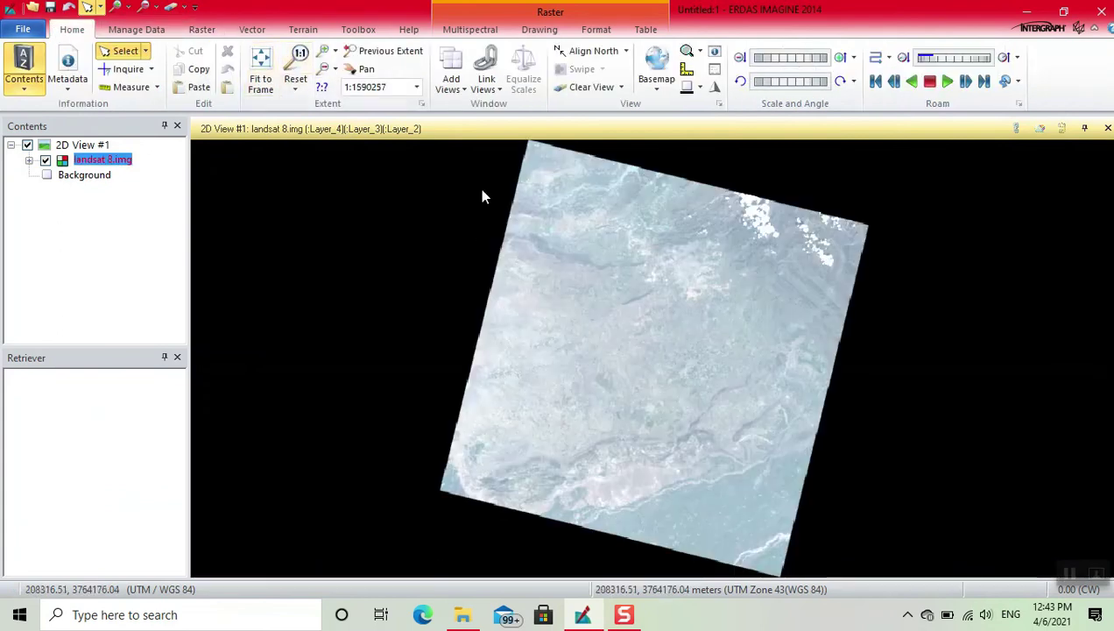
left_click(467, 31)
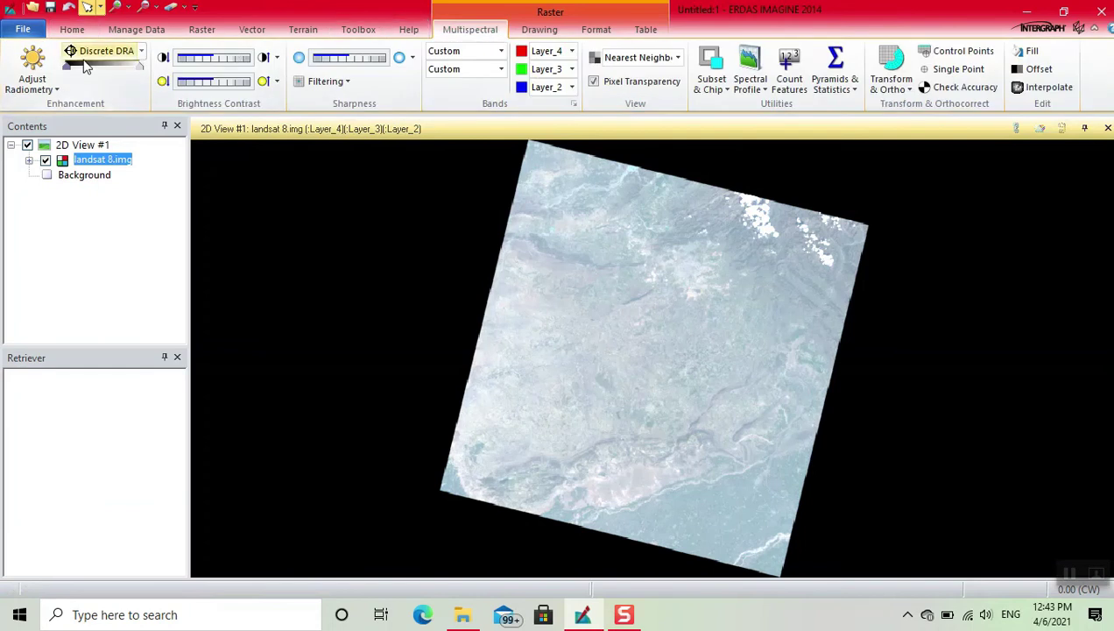
left_click(84, 62)
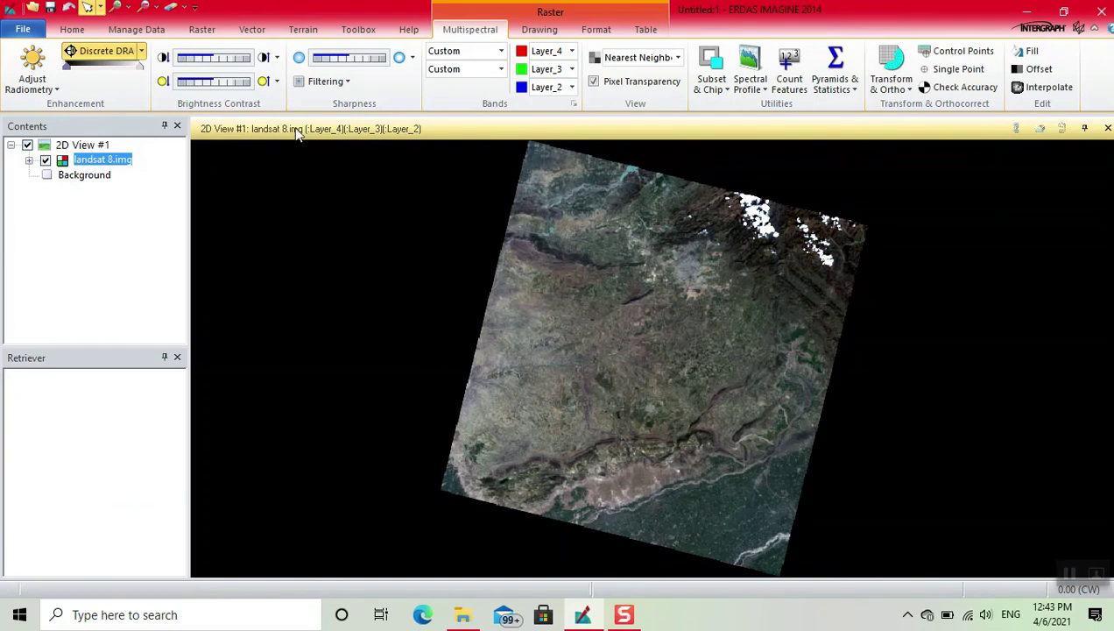
Start Histogram Equalization from the Raster tab's Radiometric menu for landsat 8.img.
left_click(196, 31)
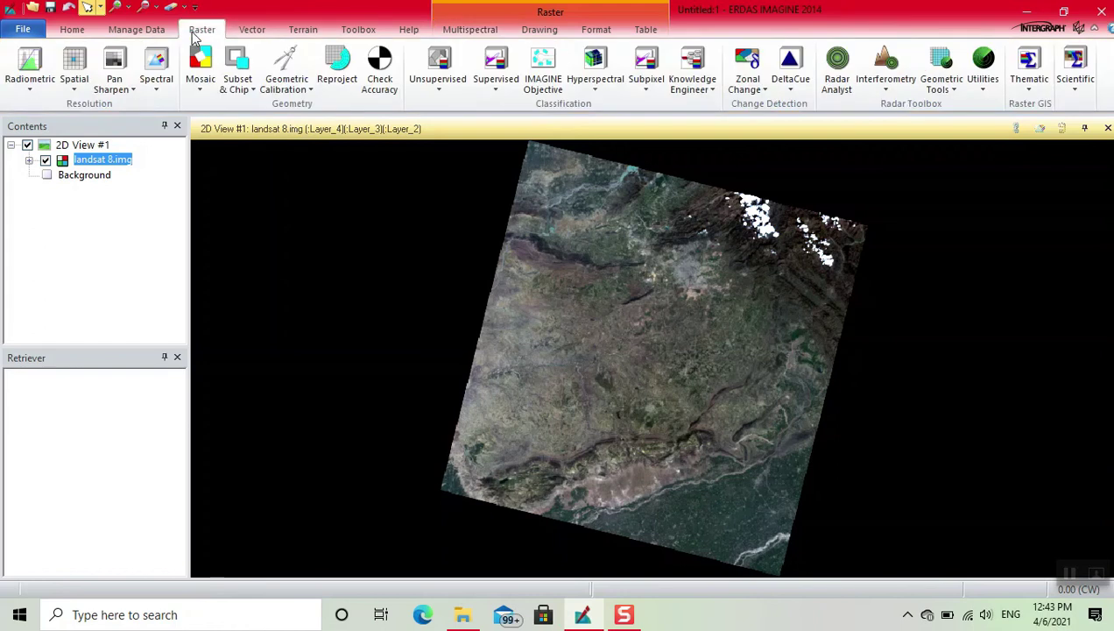
left_click(37, 66)
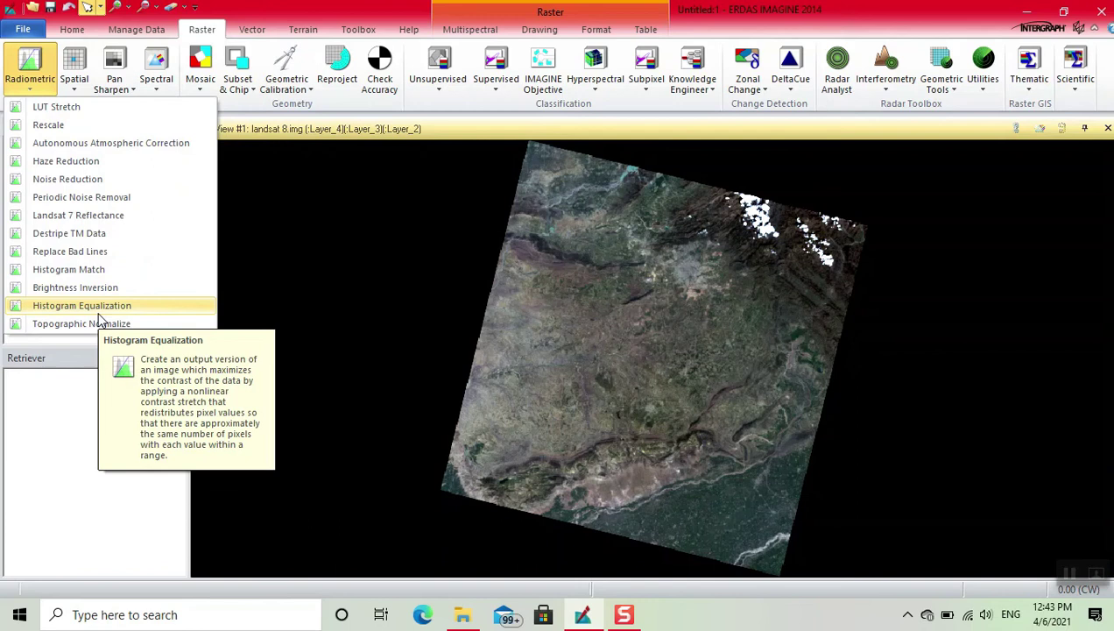
left_click(98, 311)
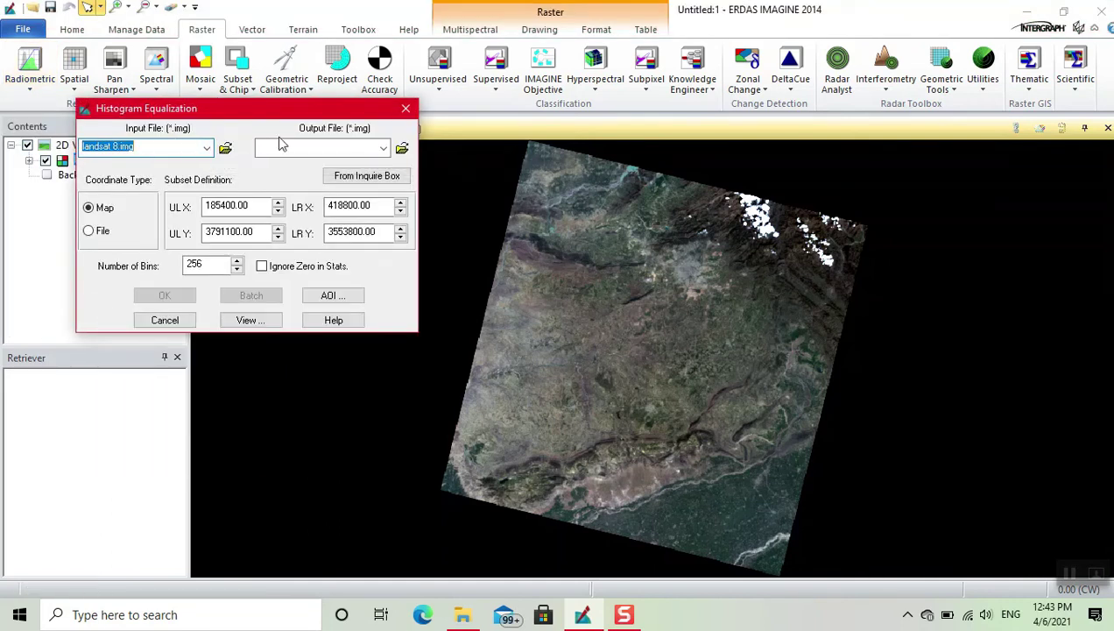
Save the output as 'histogram equilization' in D (F:) > 6th Semester > Image Processing lab-1.
left_click(401, 149)
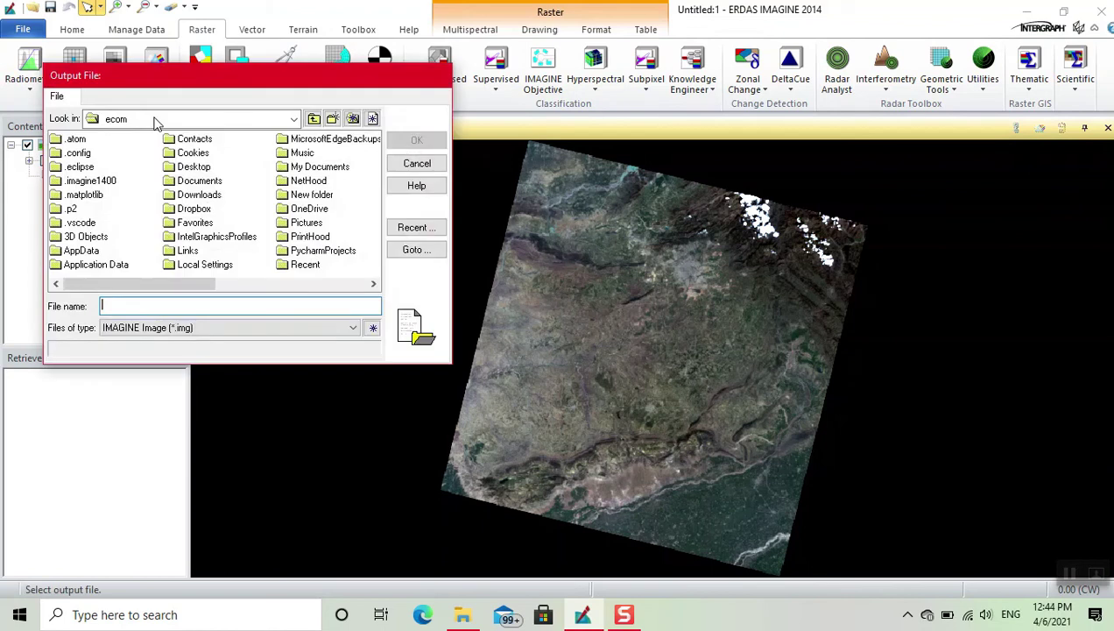
left_click(285, 119)
left_click(102, 213)
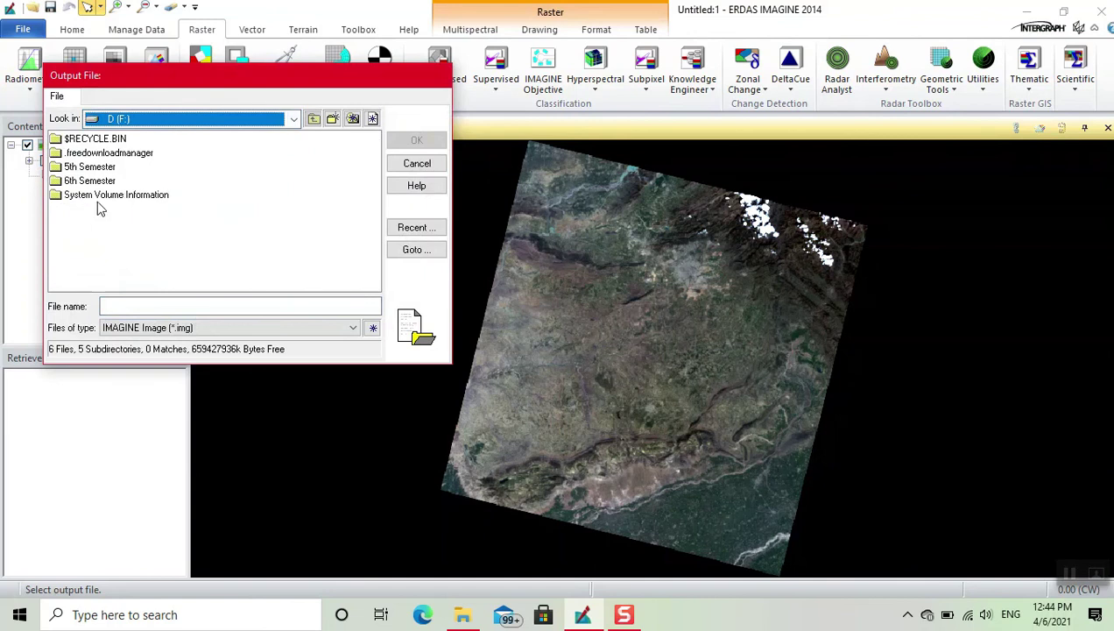
double_click(90, 182)
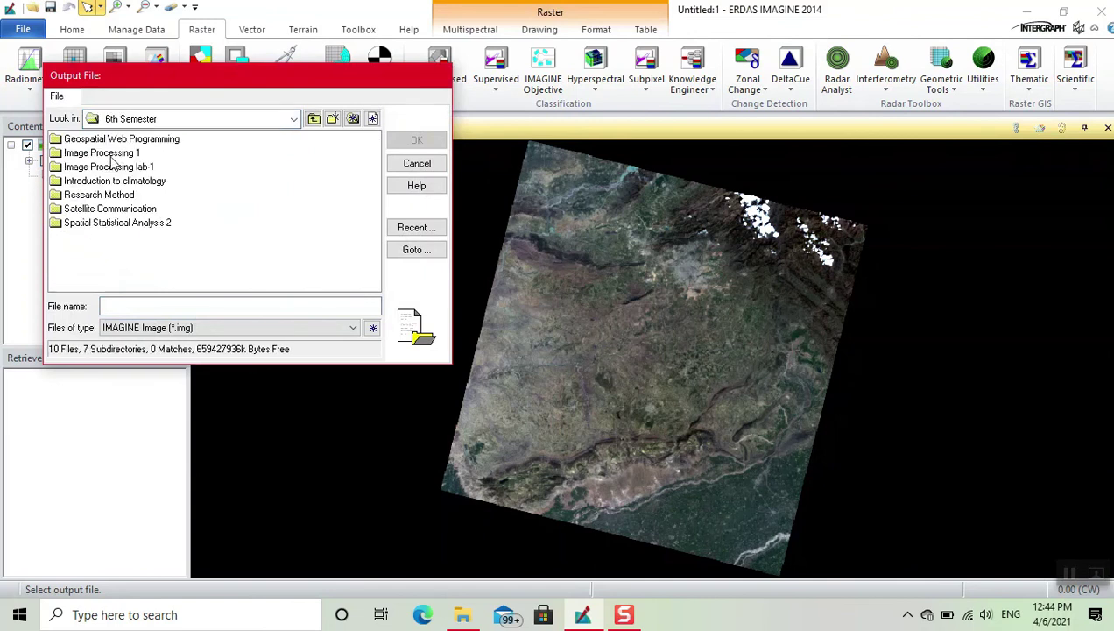
left_click(105, 166)
double_click(106, 167)
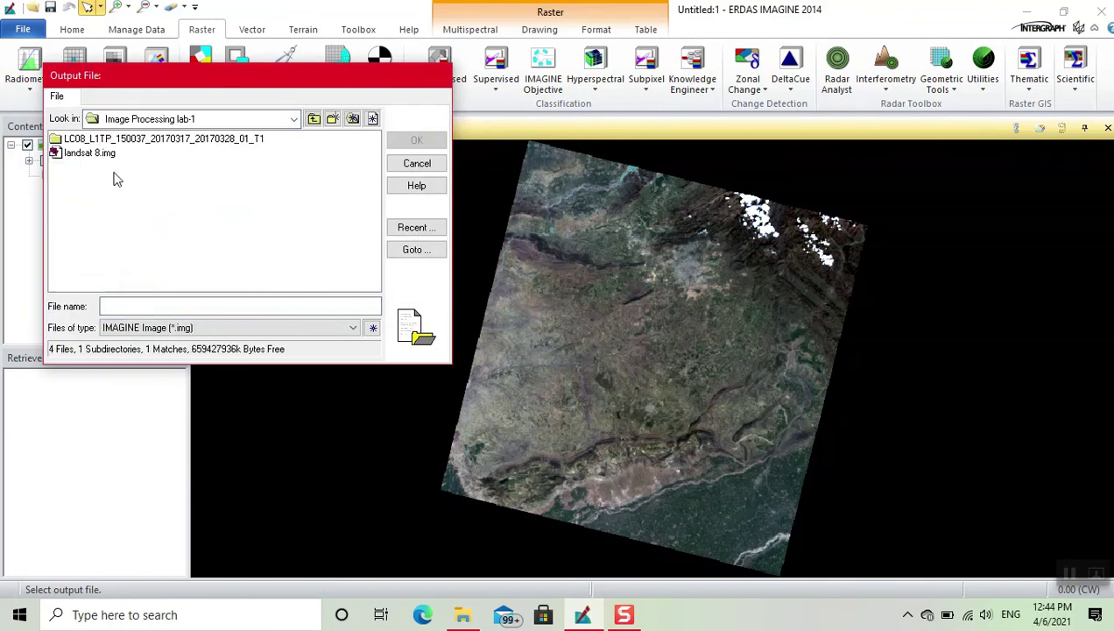
left_click(165, 308)
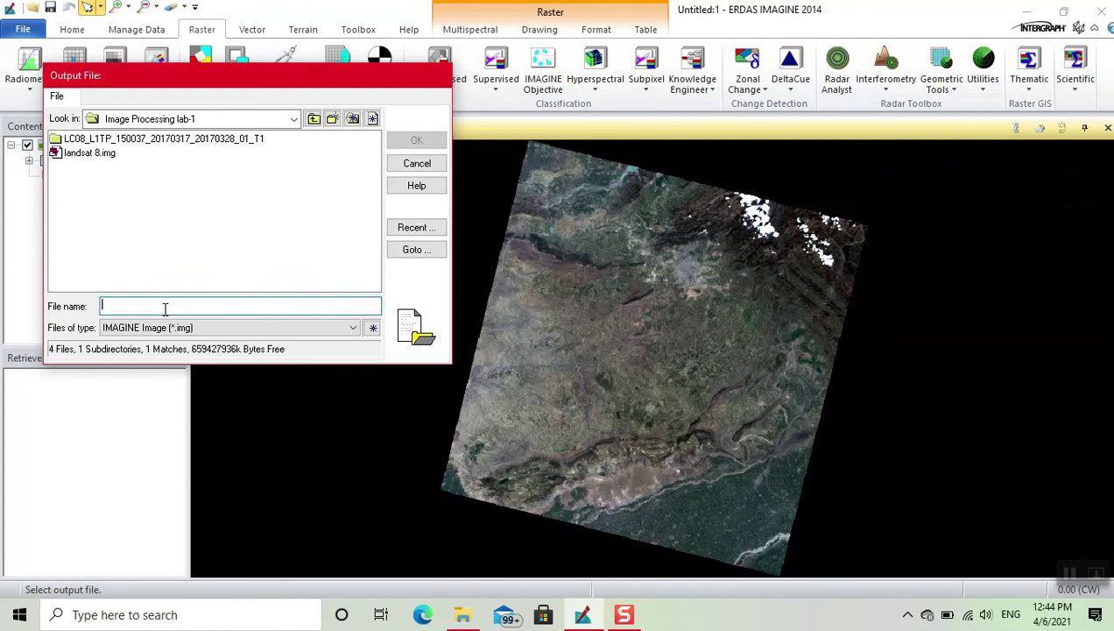
type("hist")
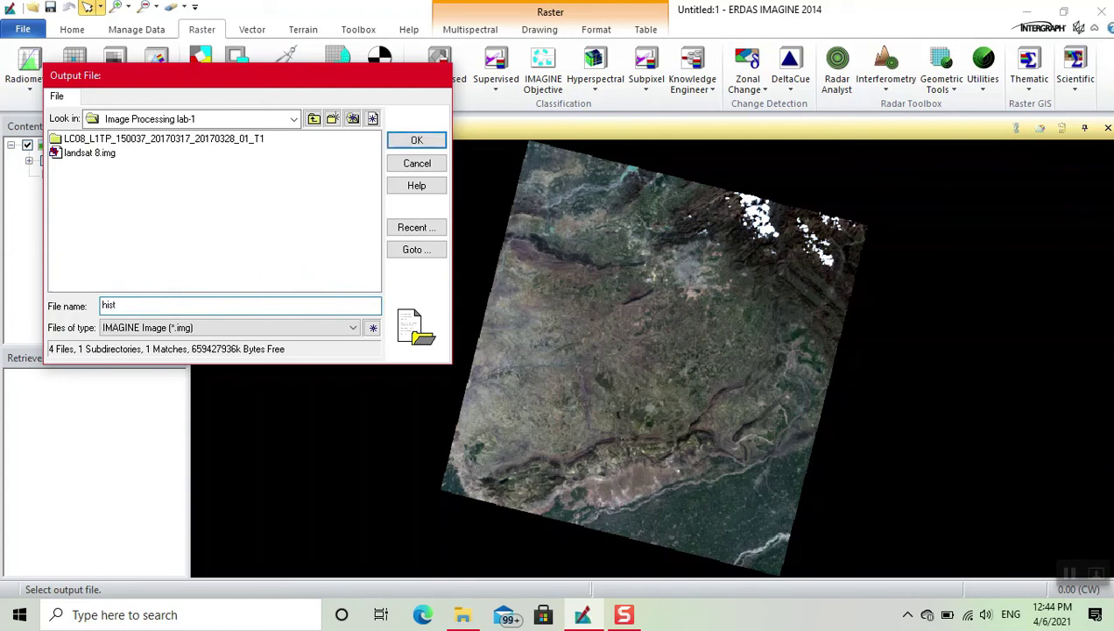
type("ogram equilization")
left_click(418, 141)
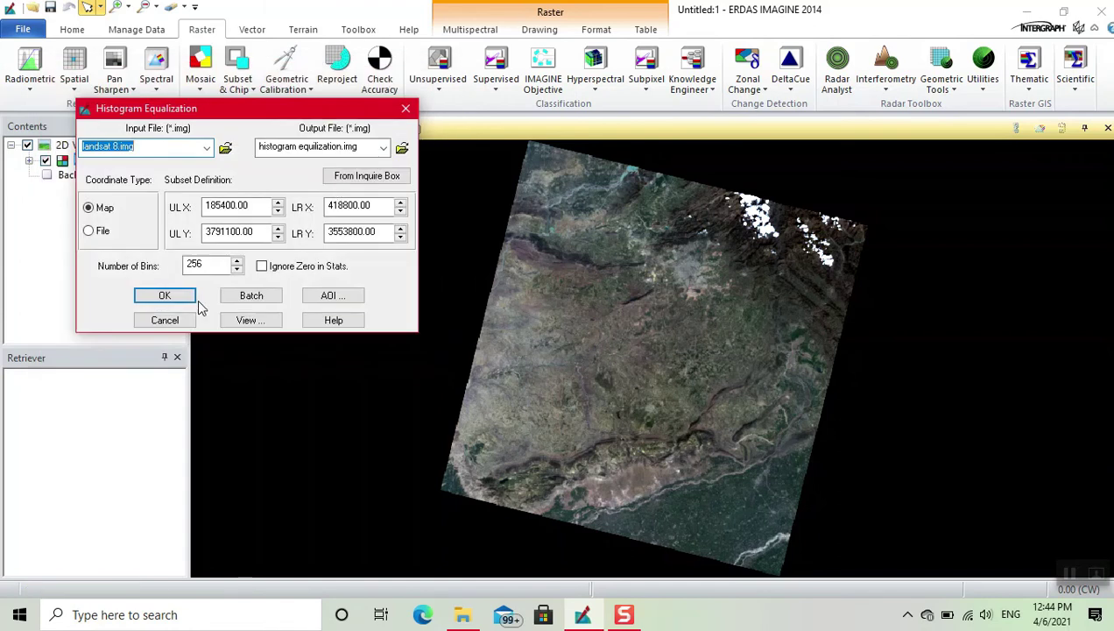
Run the histogram equalization and let the process reach 100%.
left_click(164, 297)
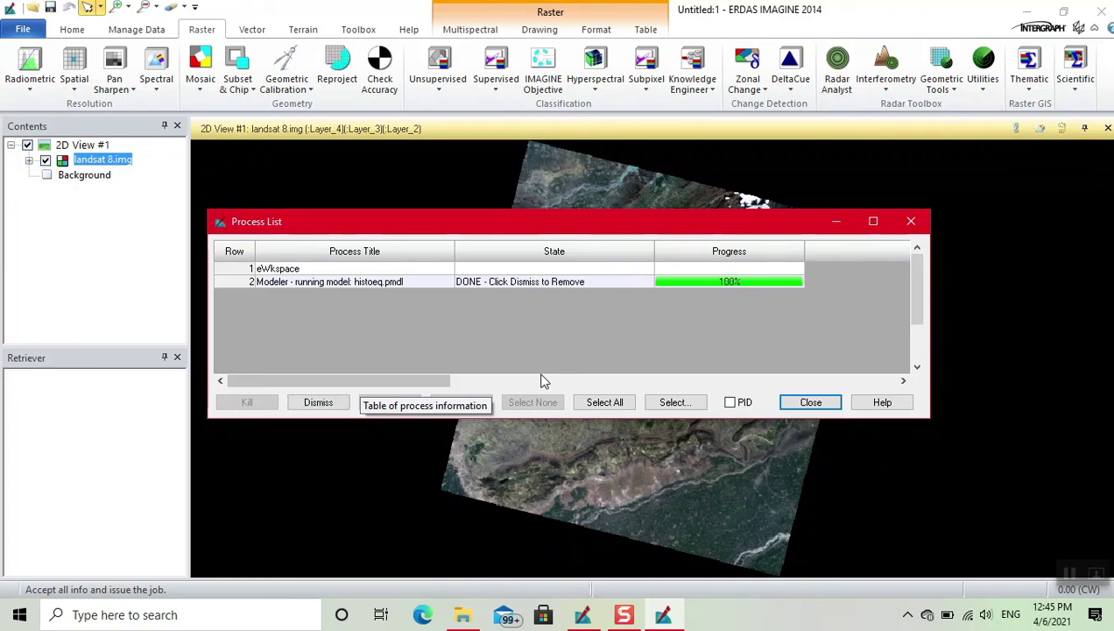
Close the Process List and create a second 2D view beside the first.
left_click(811, 402)
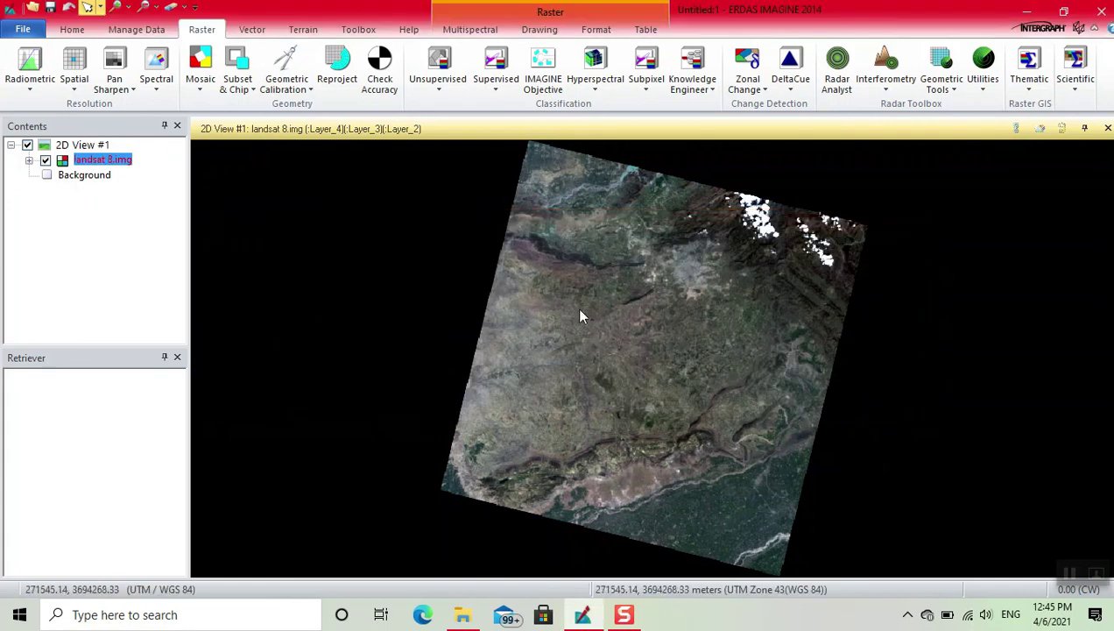
left_click(72, 28)
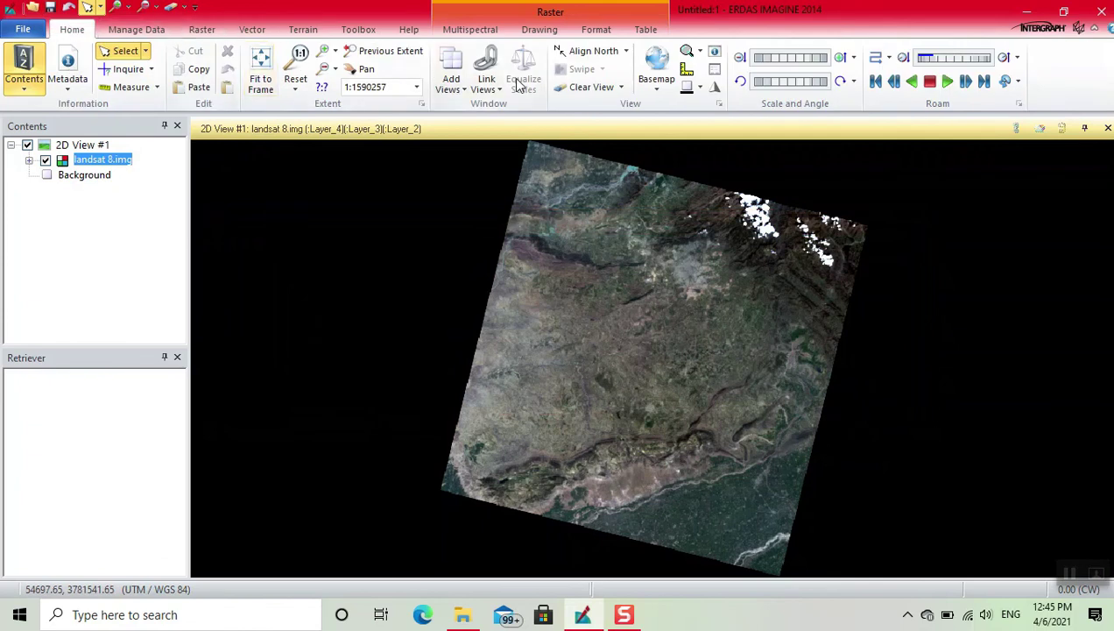
left_click(449, 87)
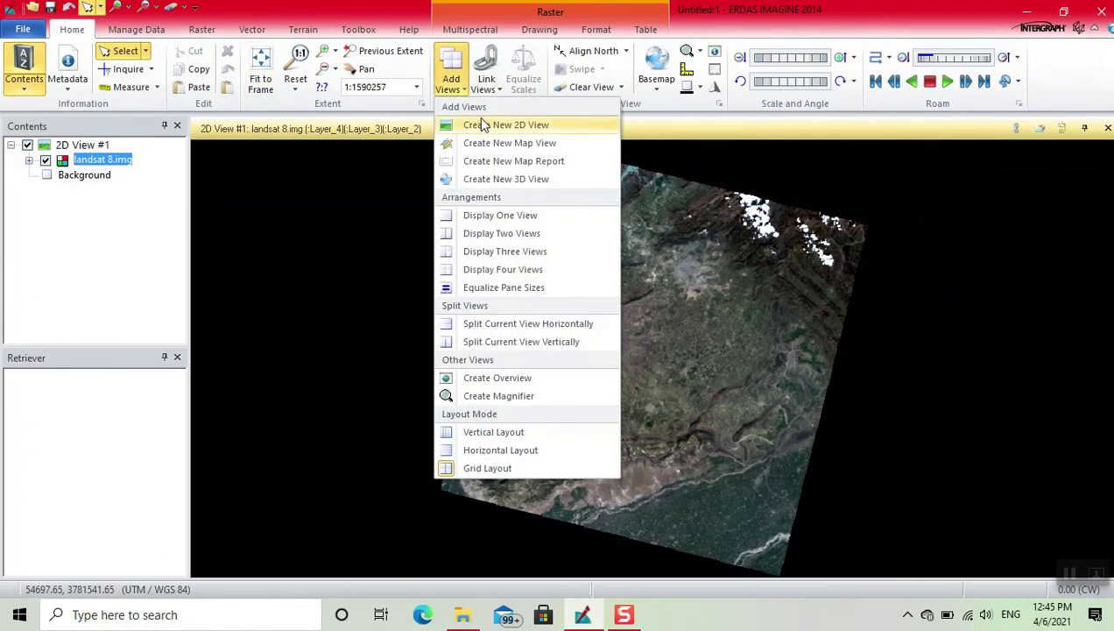
left_click(506, 126)
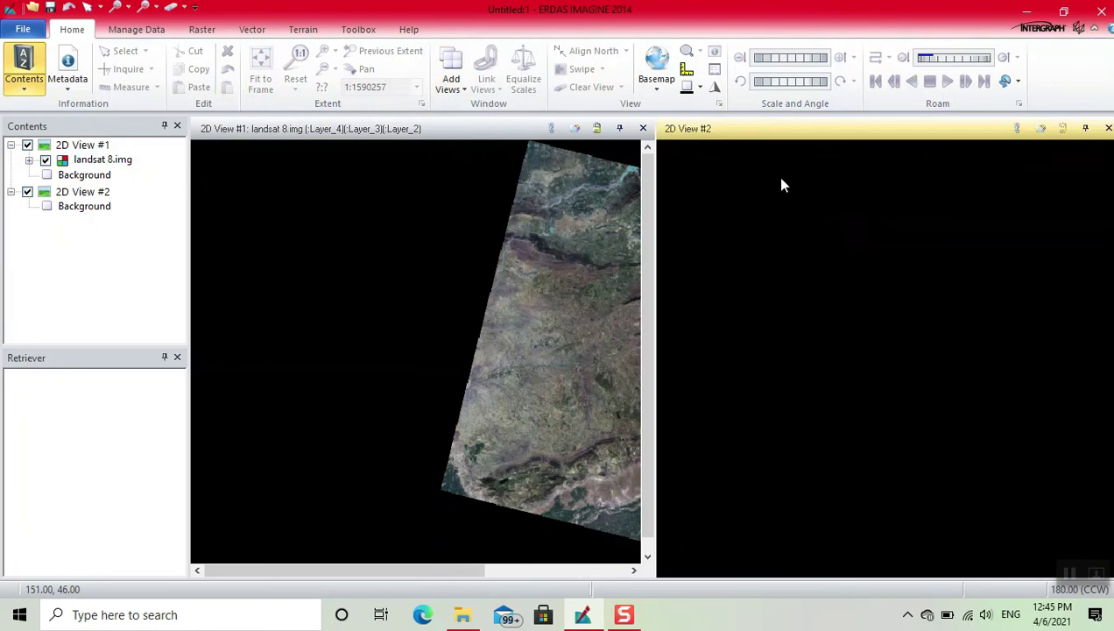
Load the recent histogram equalization image into the new view, fitted to frame.
left_click(27, 29)
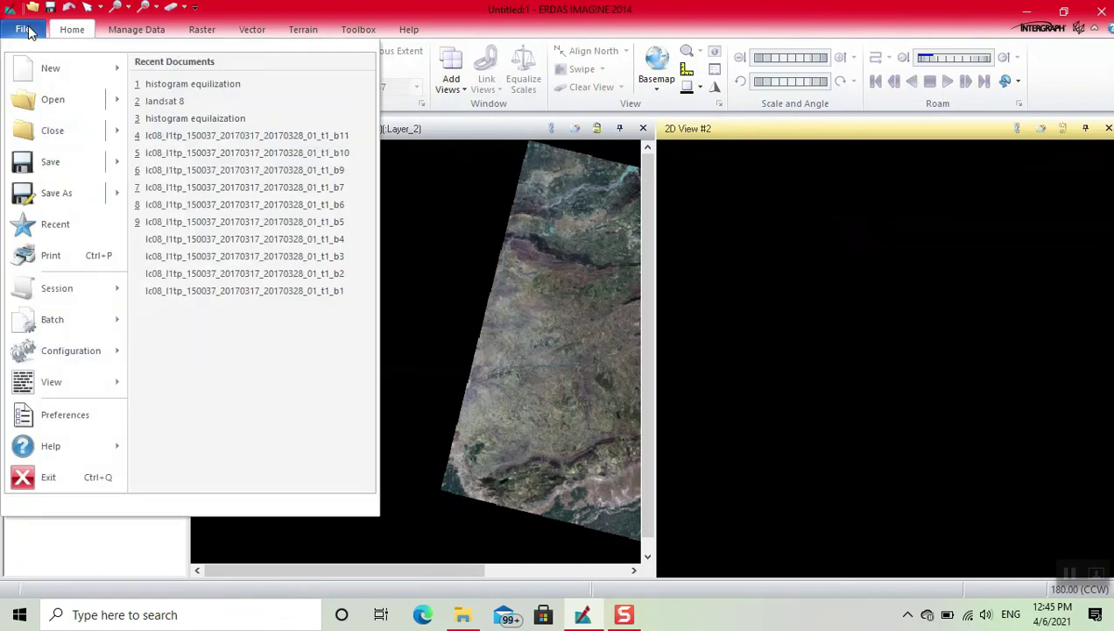
left_click(240, 88)
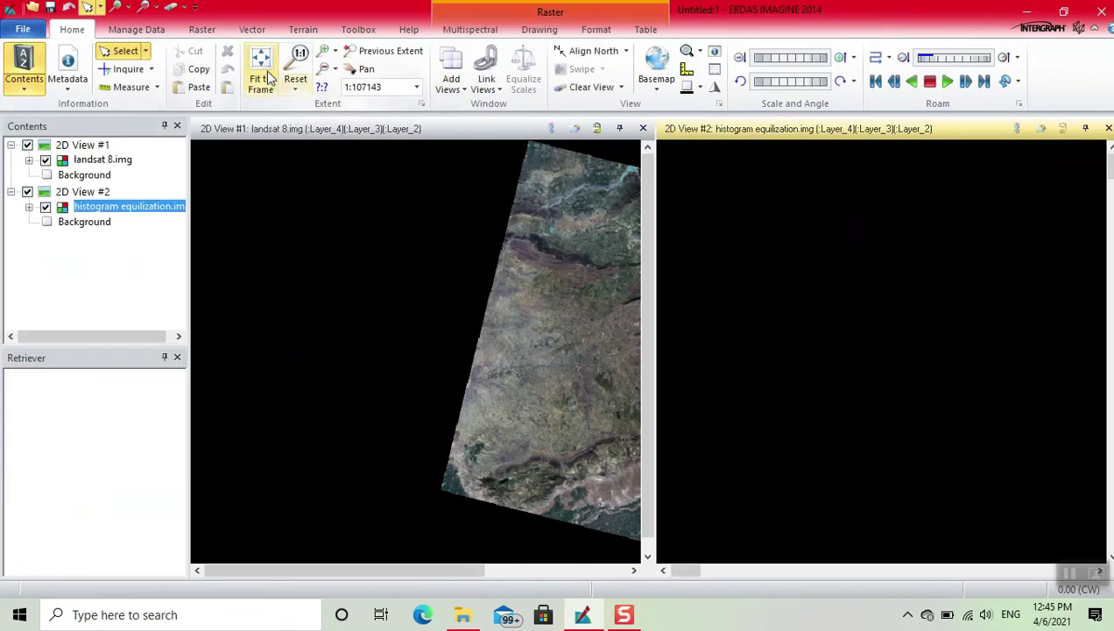
left_click(263, 78)
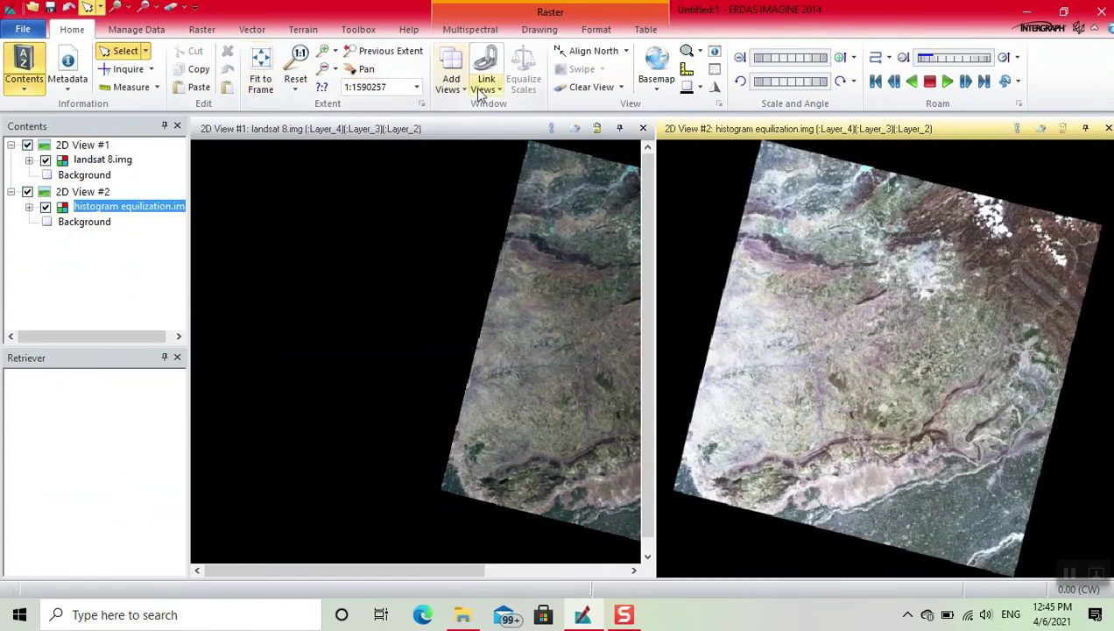
Link both views and zoom them into the lower-middle ridge area with two zoom boxes.
left_click(596, 129)
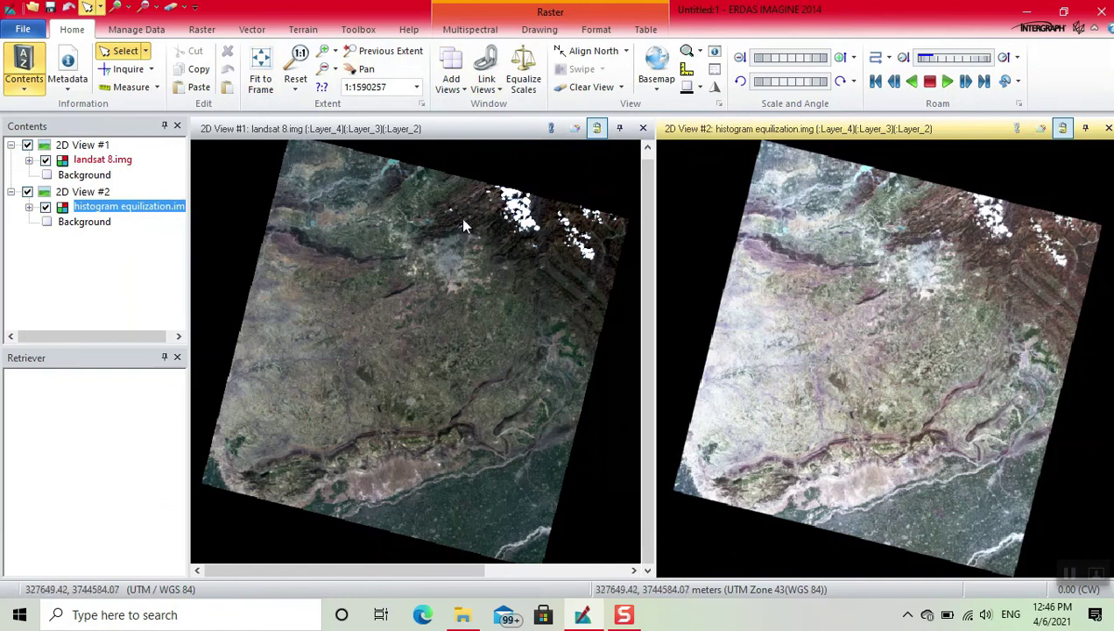
left_click(323, 50)
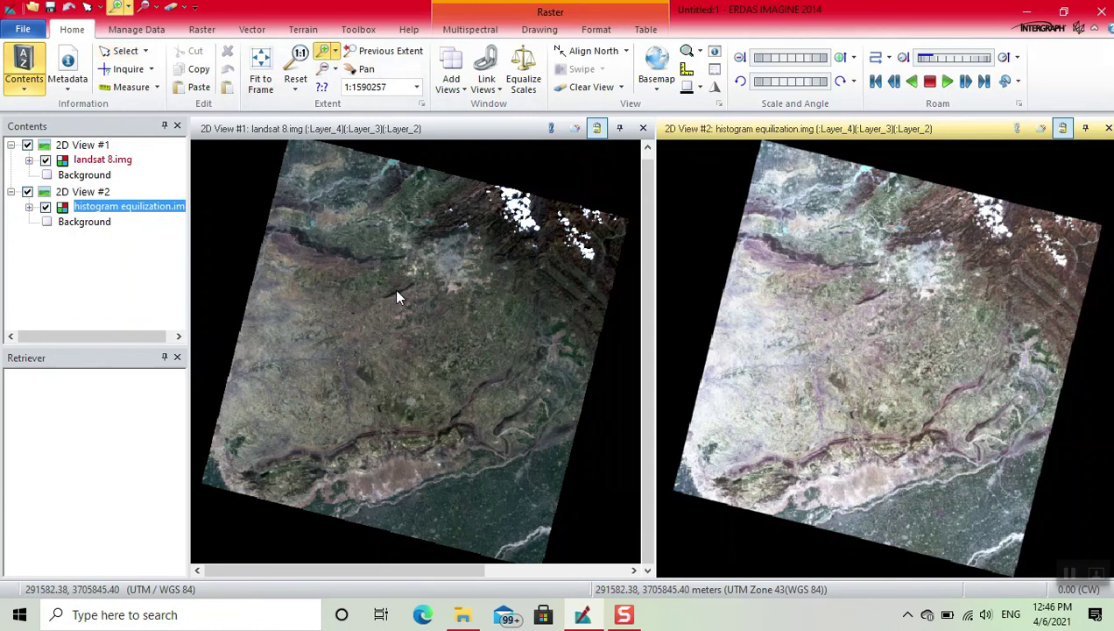
left_click(442, 346)
left_click(323, 50)
left_click(372, 264)
left_click_drag(377, 292, 556, 428)
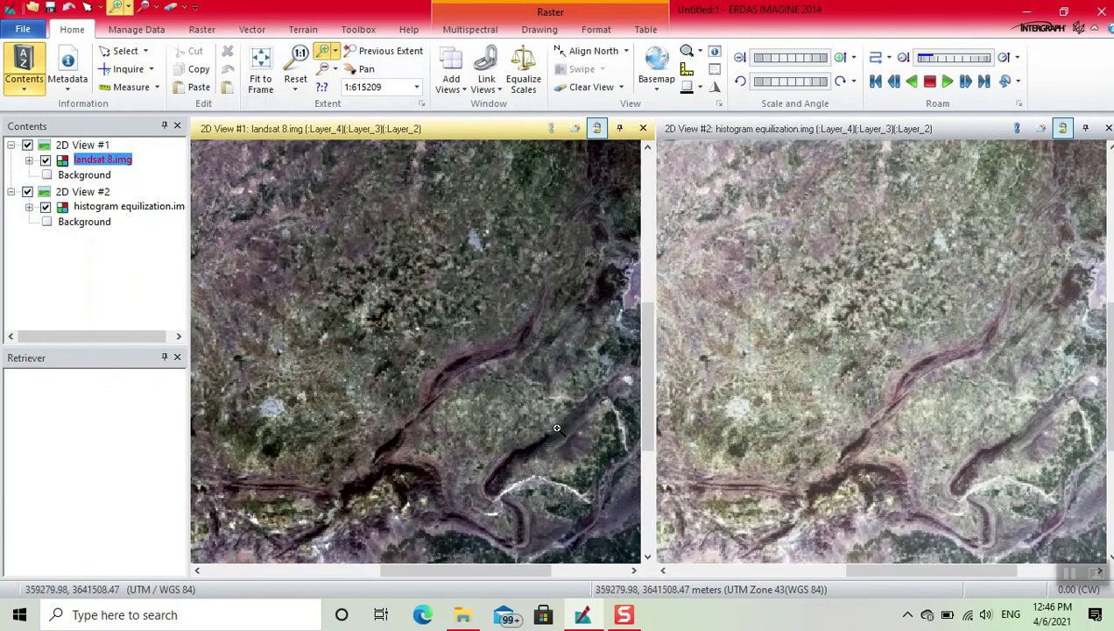
left_click_drag(374, 302, 464, 398)
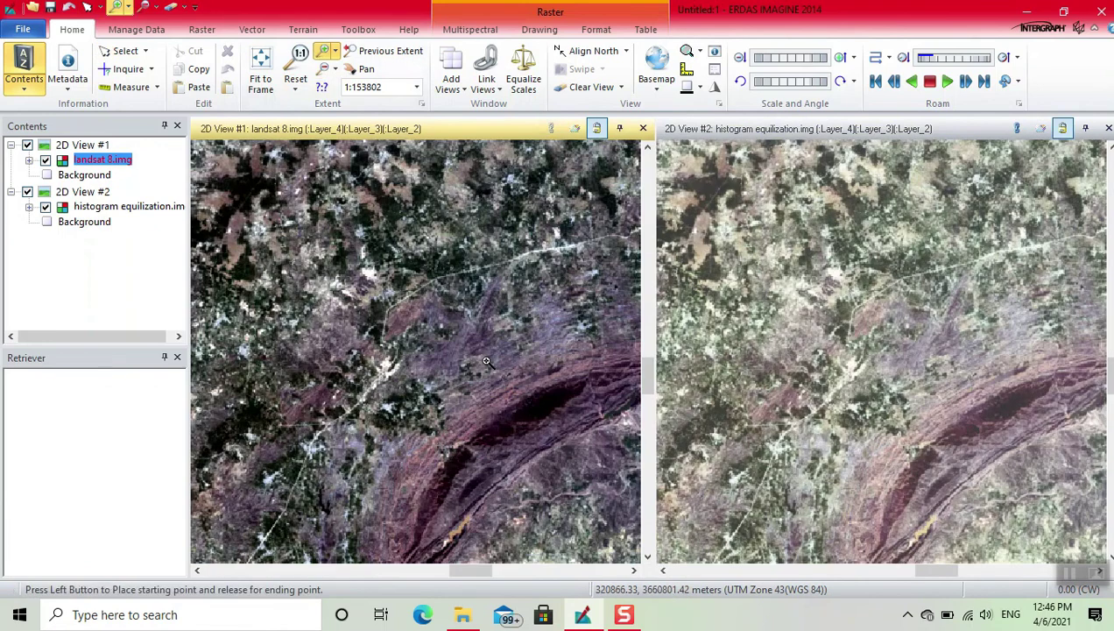